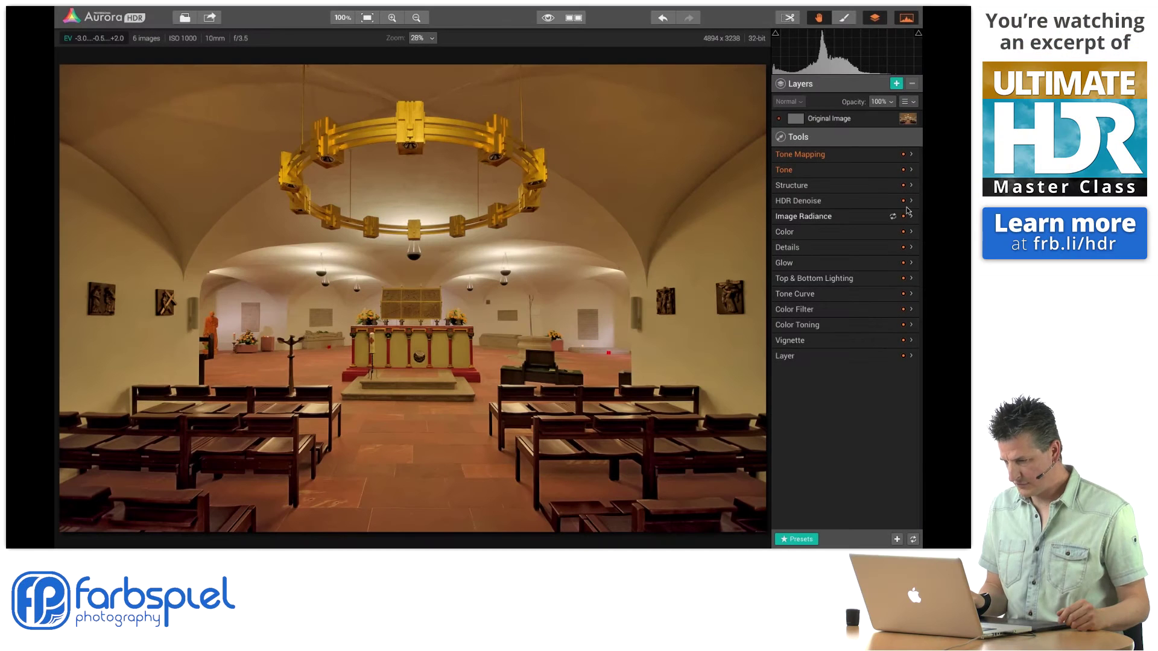
- Expand the Structure tool in the Tools panel to reveal its Clarity, HDR Look and HDR Detail sliders
click(911, 185)
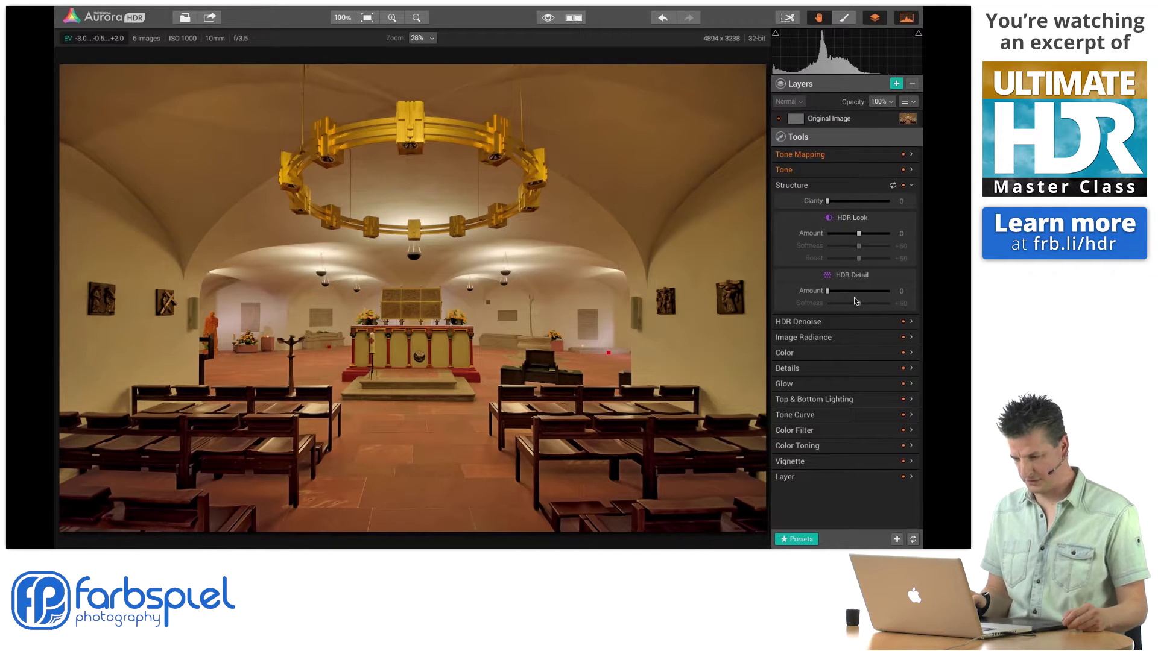
- Try Clarity at +71, +9, +38 and +53, settle near +32, then start raising HDR Look Amount
drag(828, 203, 871, 202)
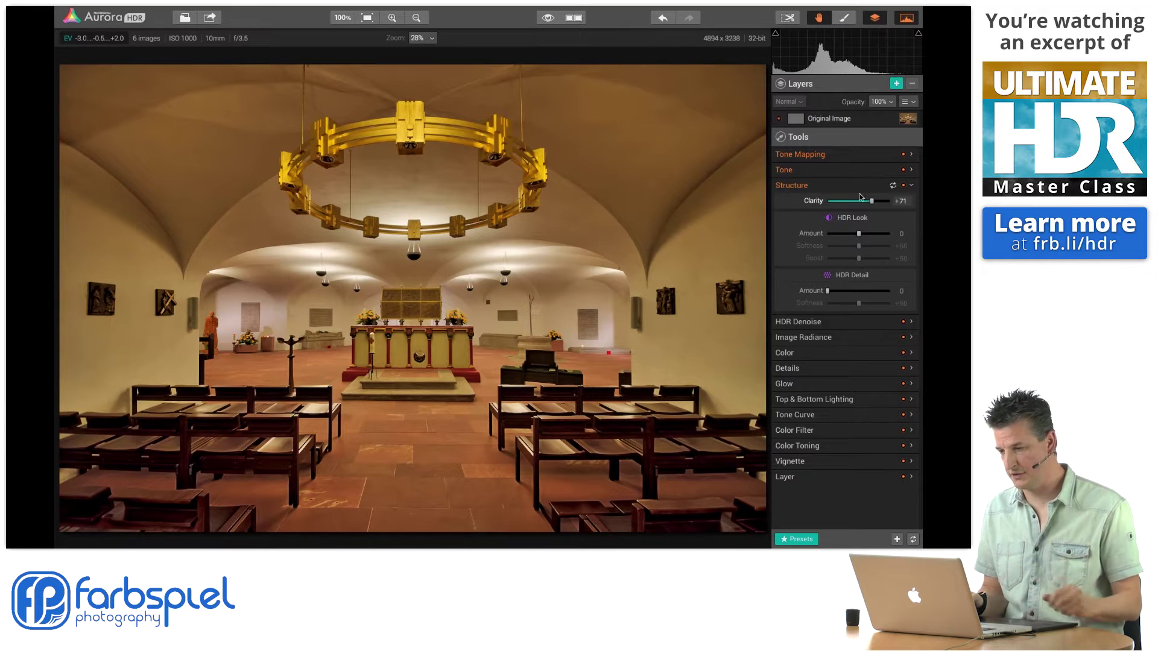
drag(872, 203, 833, 203)
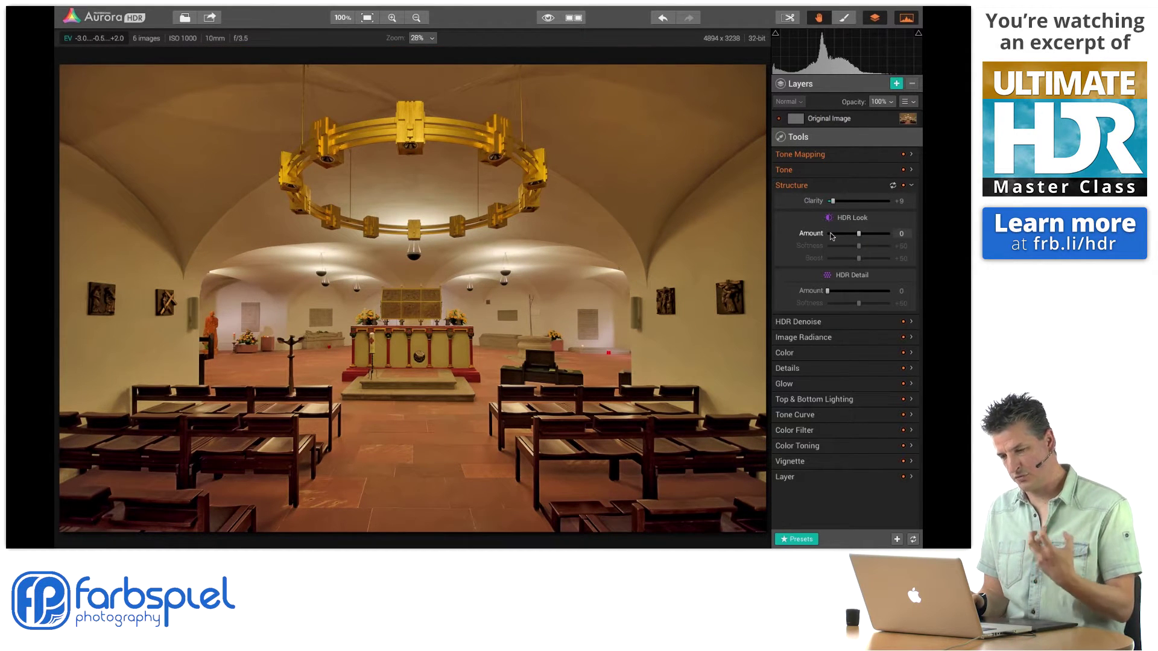
drag(835, 206, 851, 211)
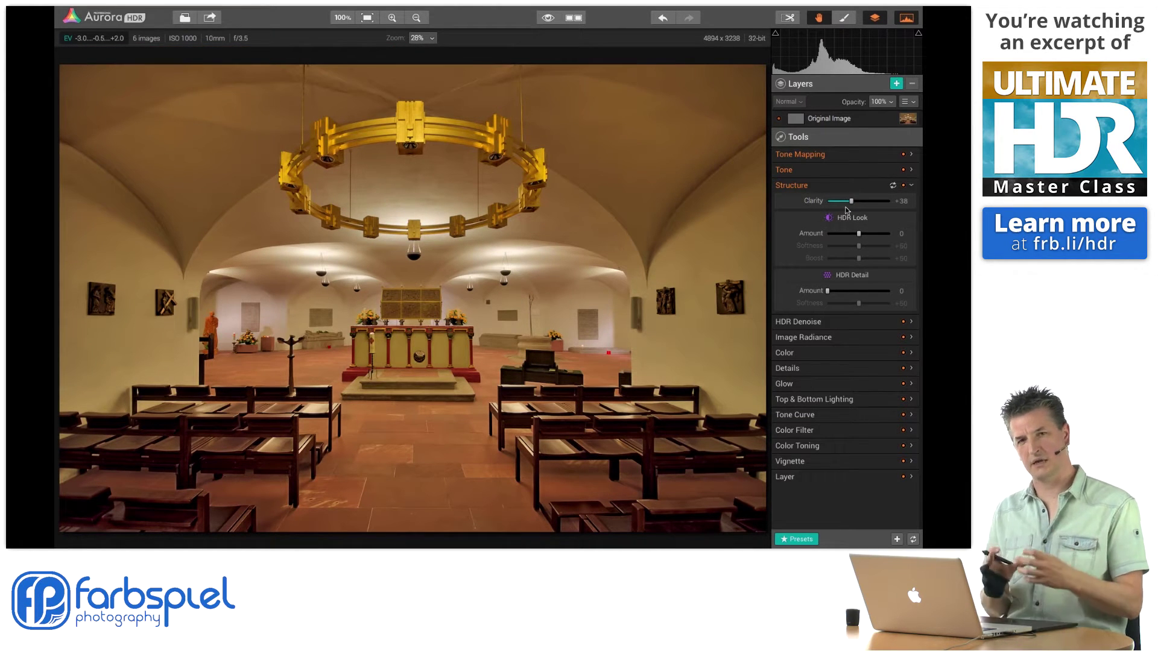
drag(851, 206, 861, 208)
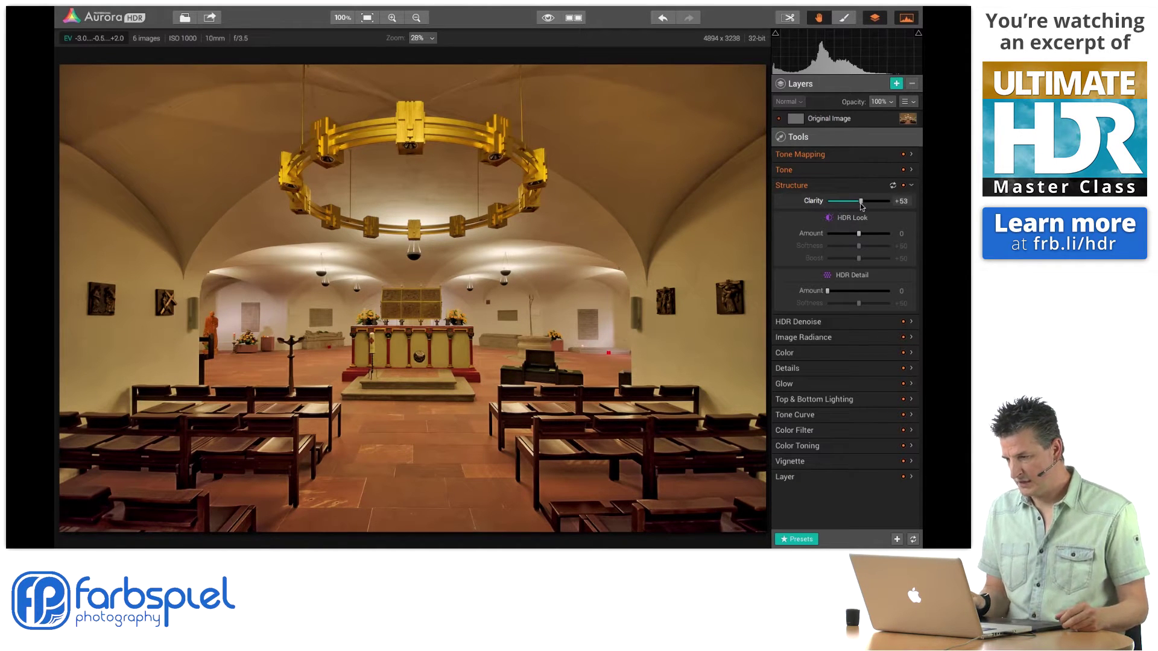
drag(860, 204, 847, 203)
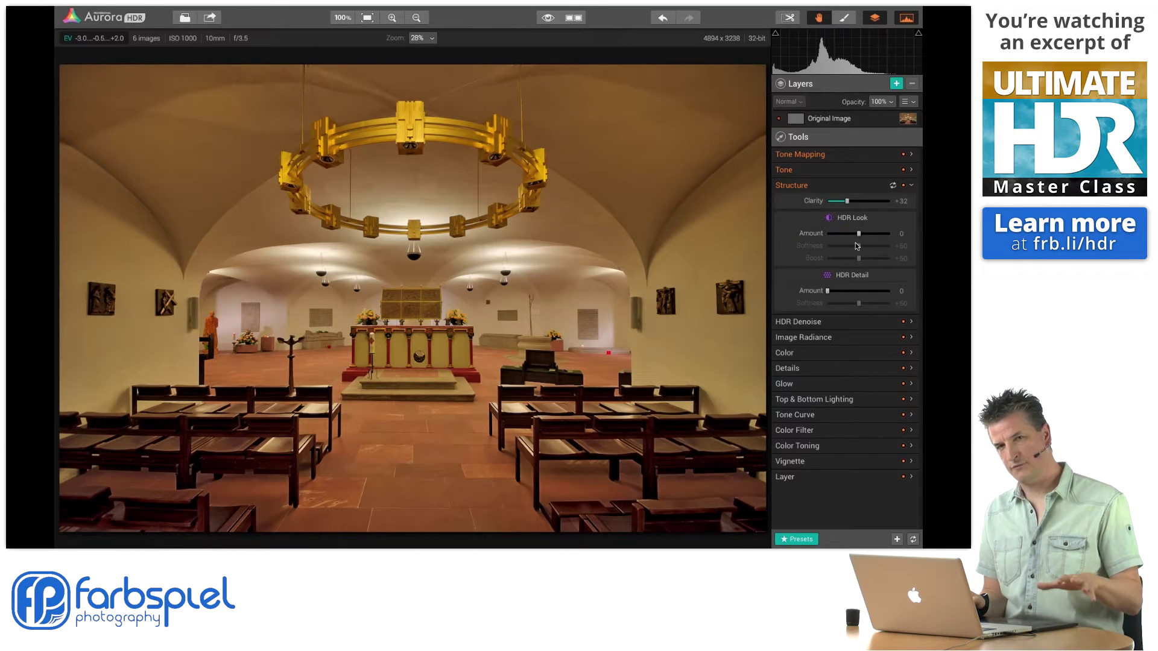
drag(859, 234, 896, 236)
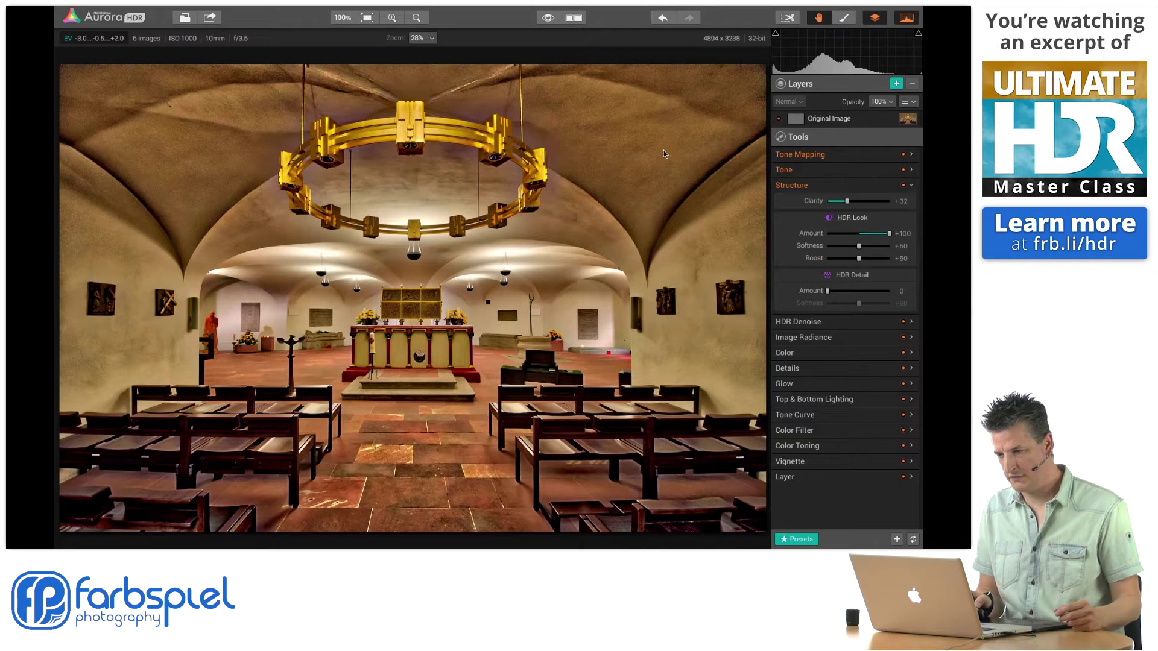
double_click(889, 234)
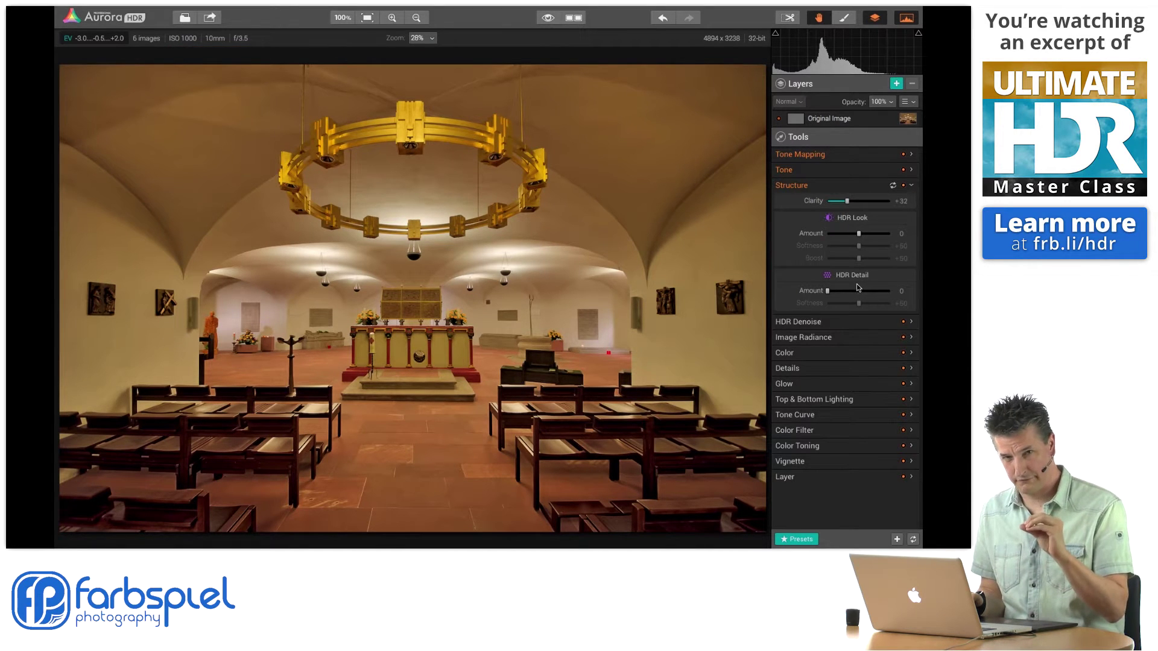
drag(859, 234, 889, 233)
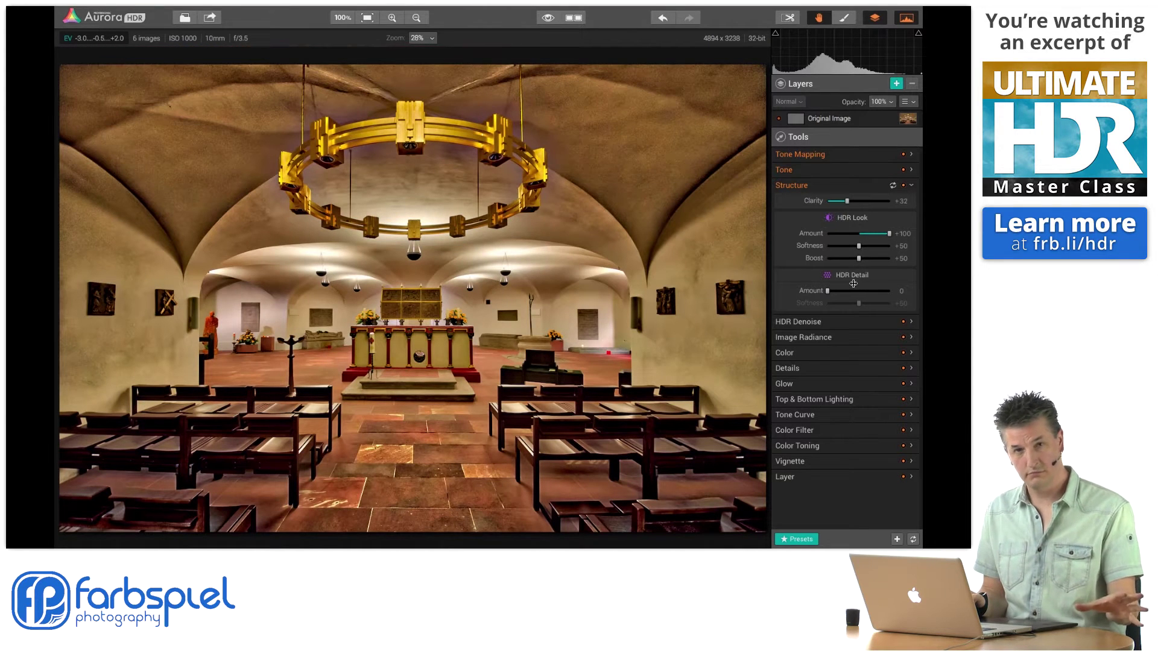
double_click(889, 233)
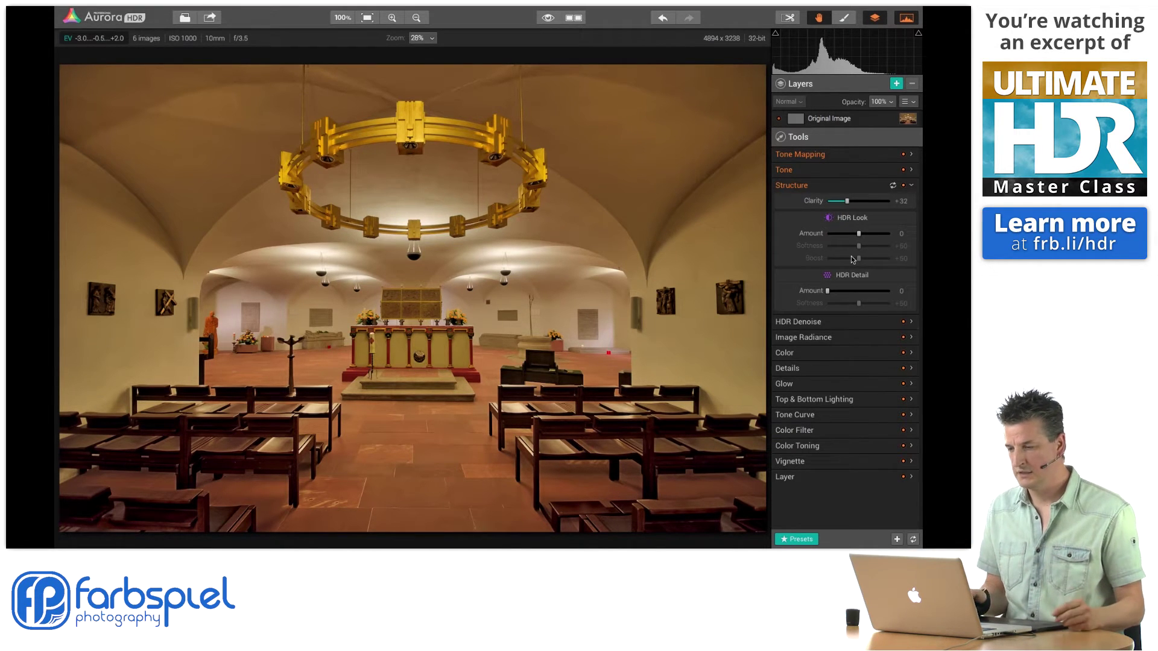
- Push HDR Look Amount to +100, try Softness between +81 and +100, then settle Softness at 0
drag(859, 237, 867, 240)
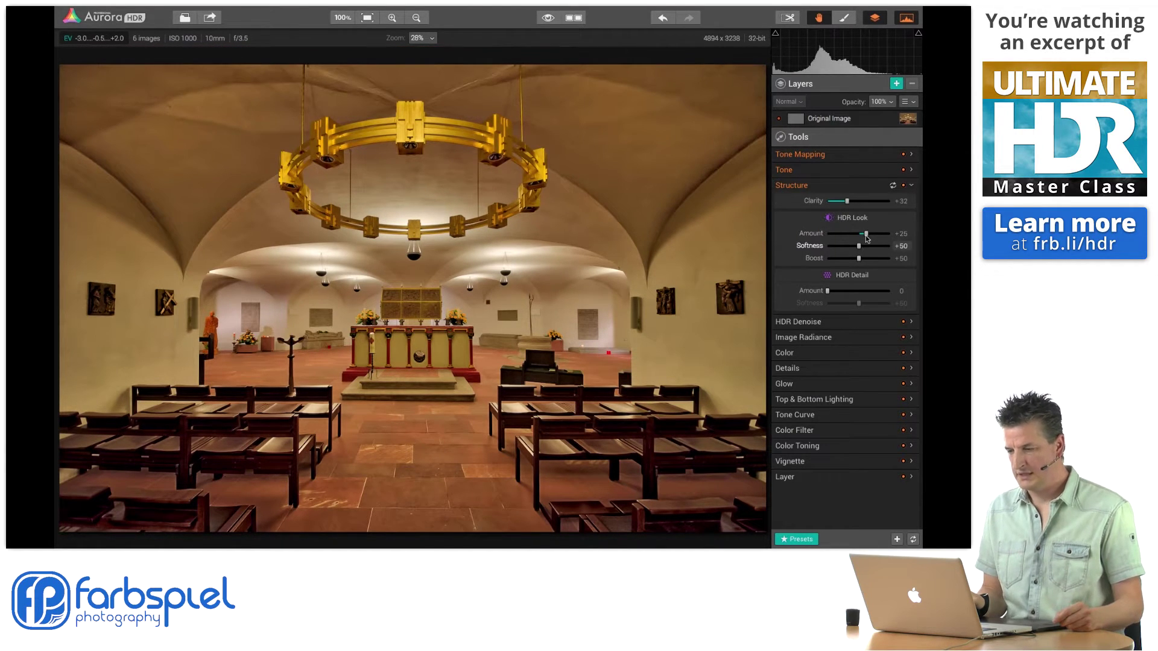
drag(867, 235, 890, 234)
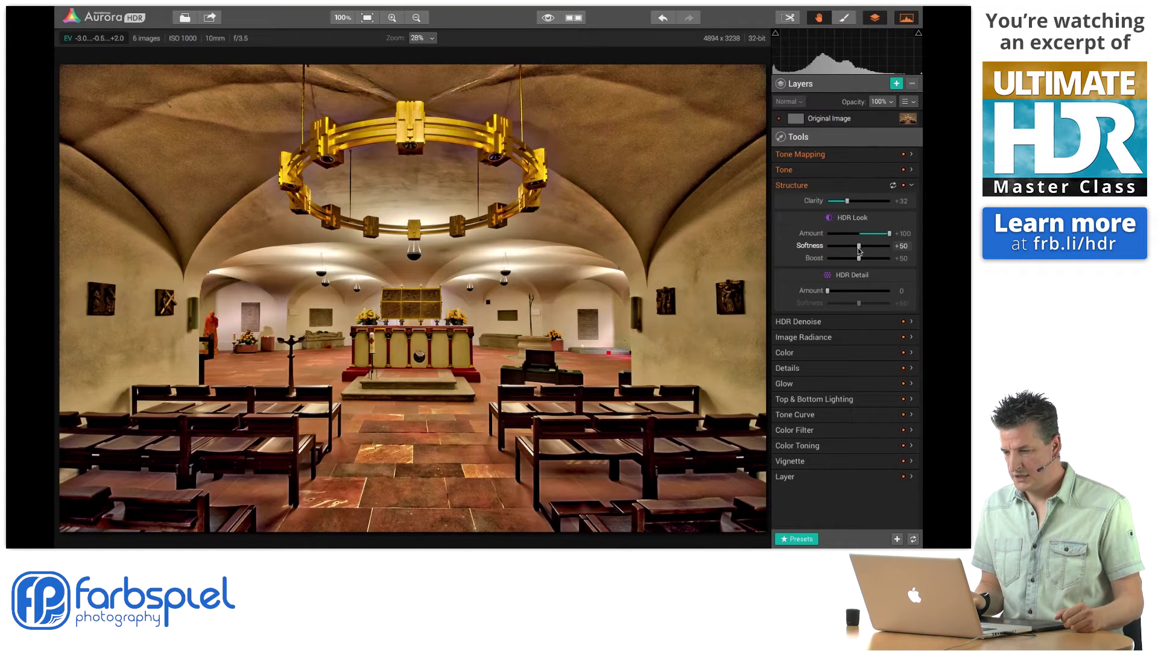
drag(858, 246, 886, 248)
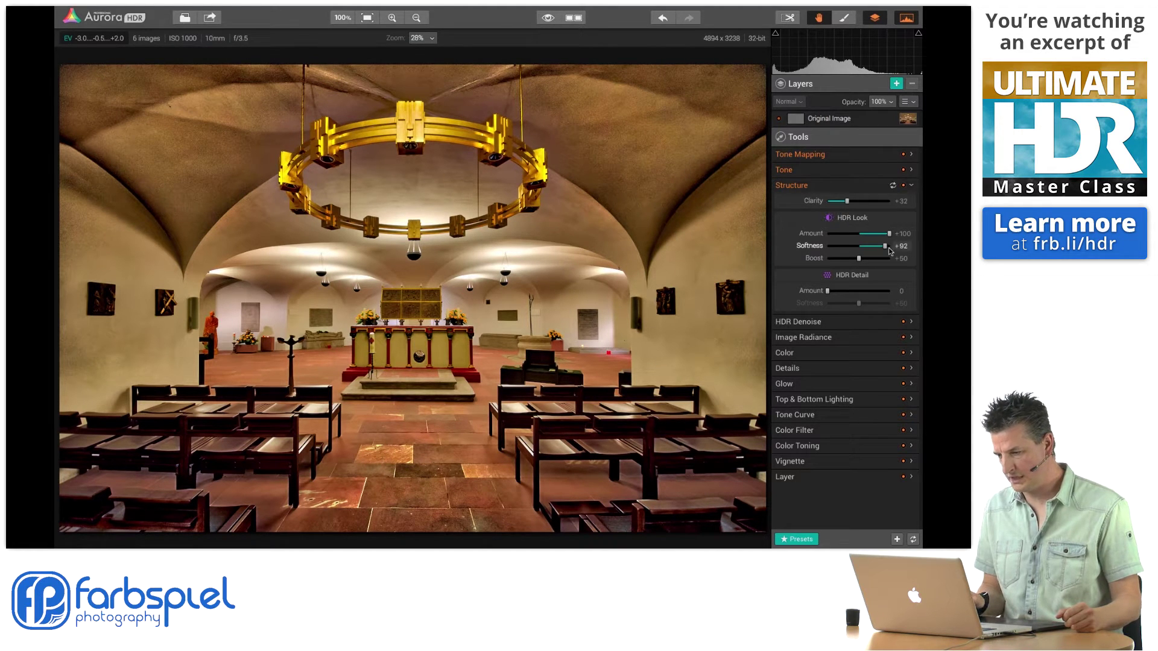
drag(885, 246, 859, 249)
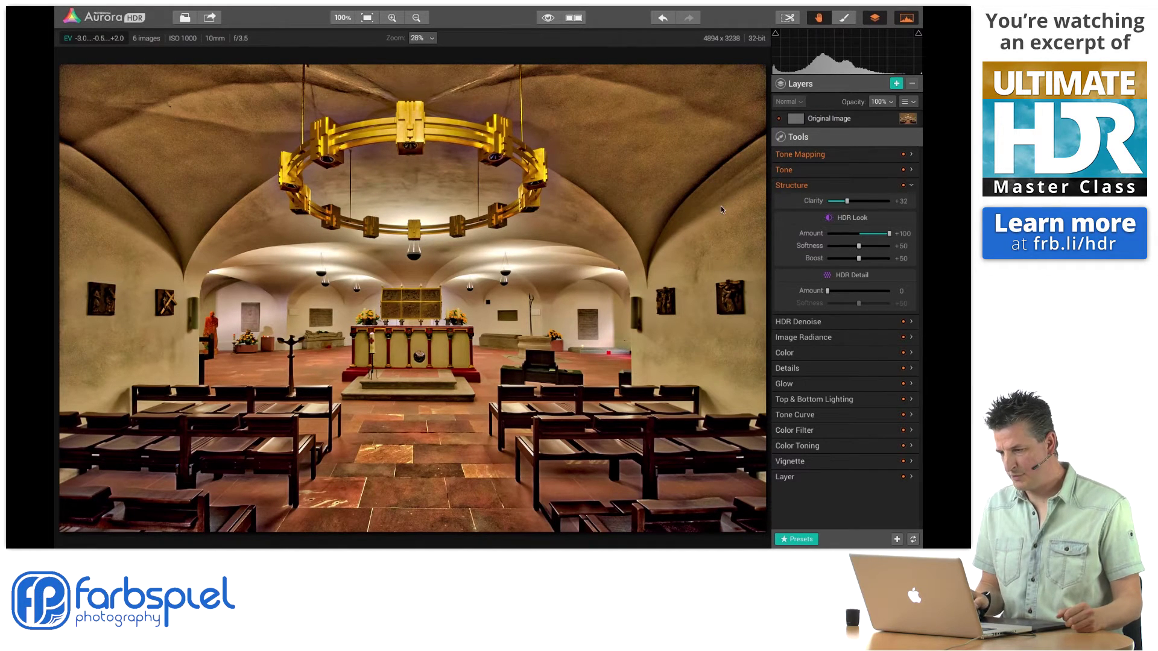
drag(858, 247, 893, 247)
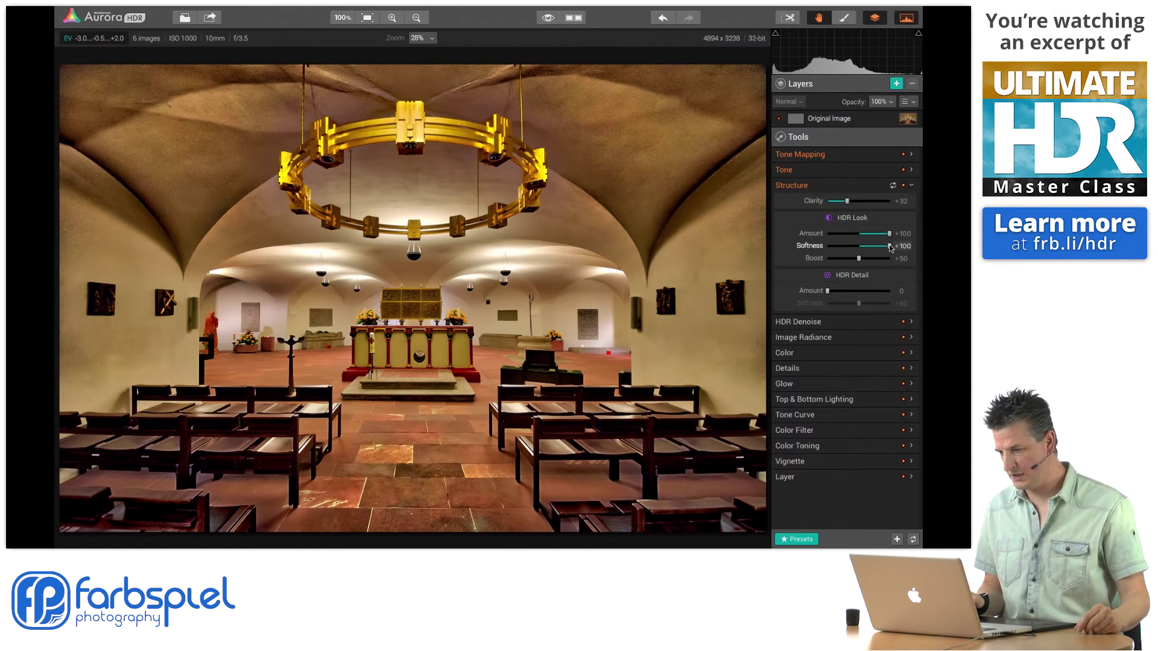
drag(890, 250, 816, 249)
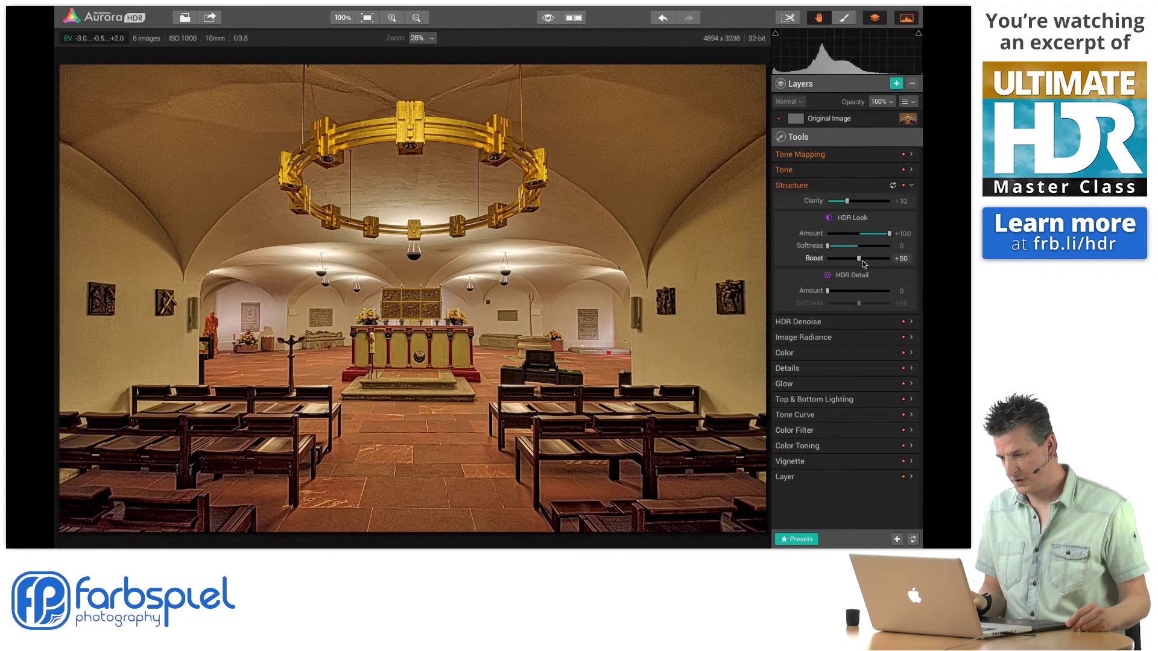
- Reset the HDR Look sliders, set Amount +17, Softness +73, Boost +35, then compare with Structure off
drag(860, 259, 820, 265)
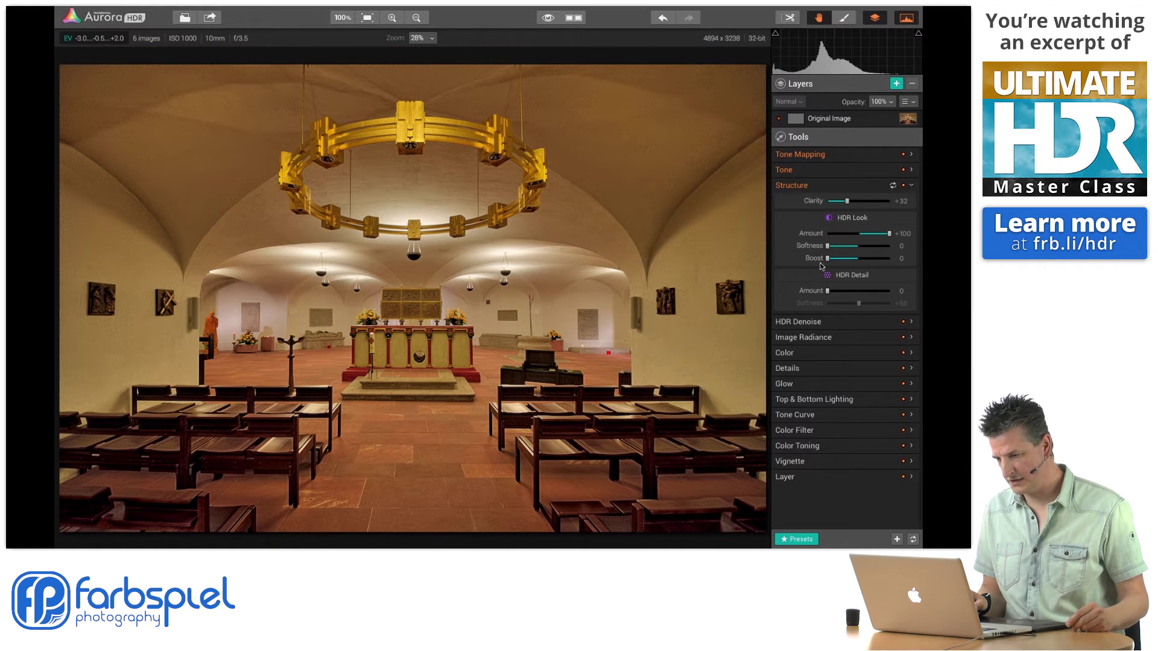
double_click(840, 259)
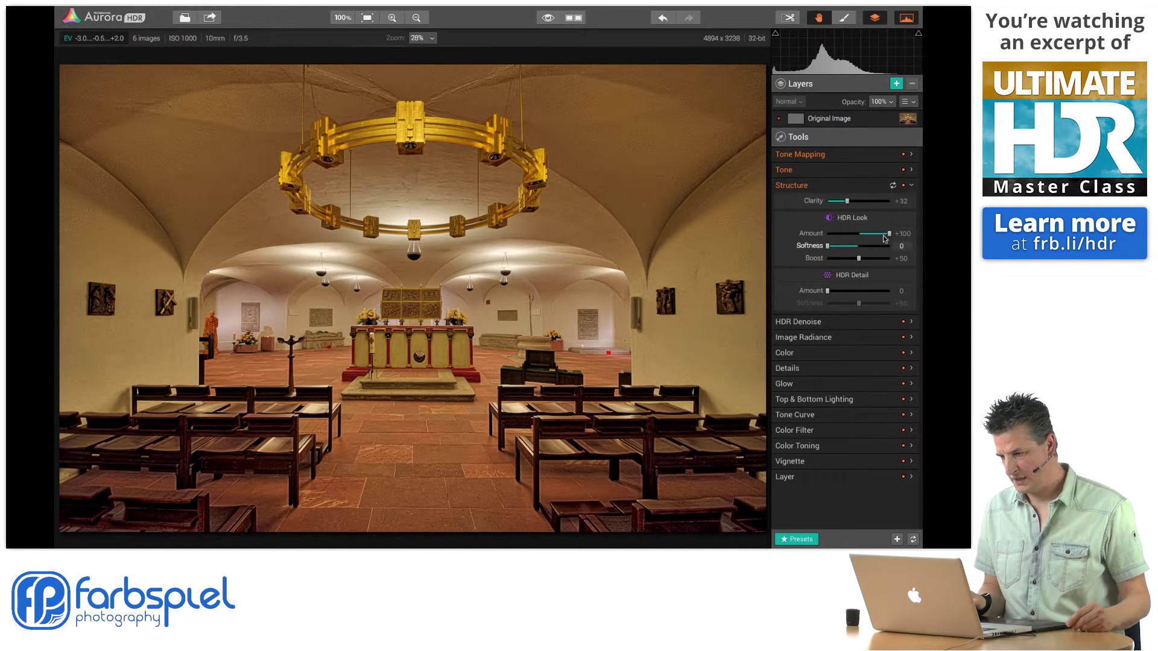
double_click(829, 247)
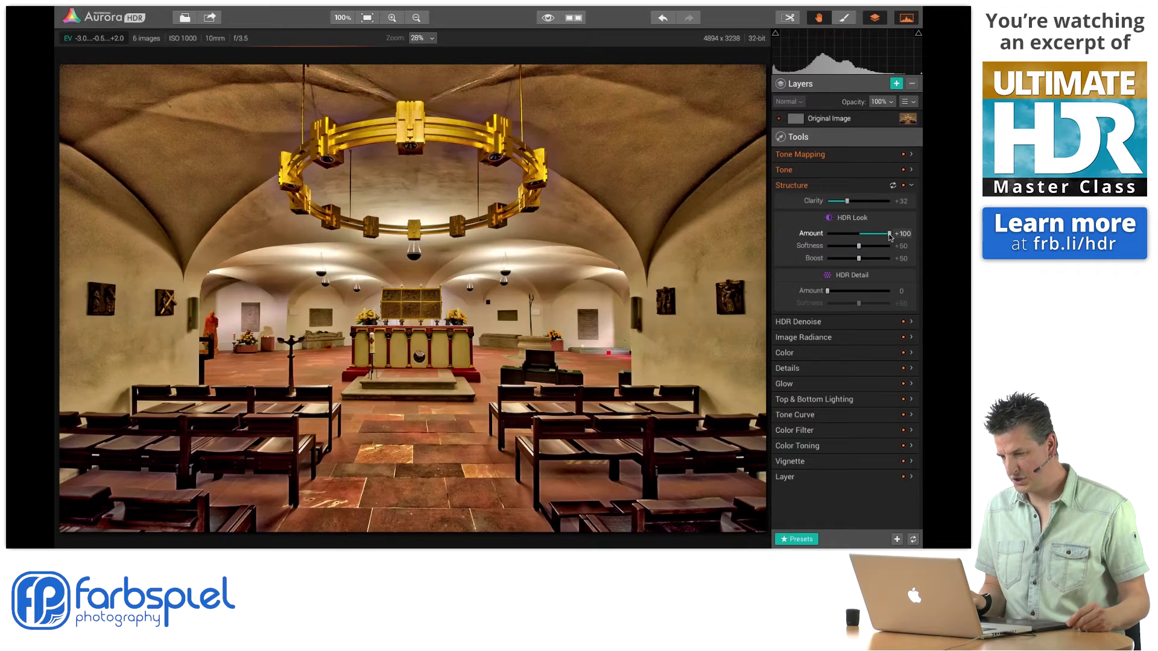
double_click(871, 235)
drag(858, 236, 850, 260)
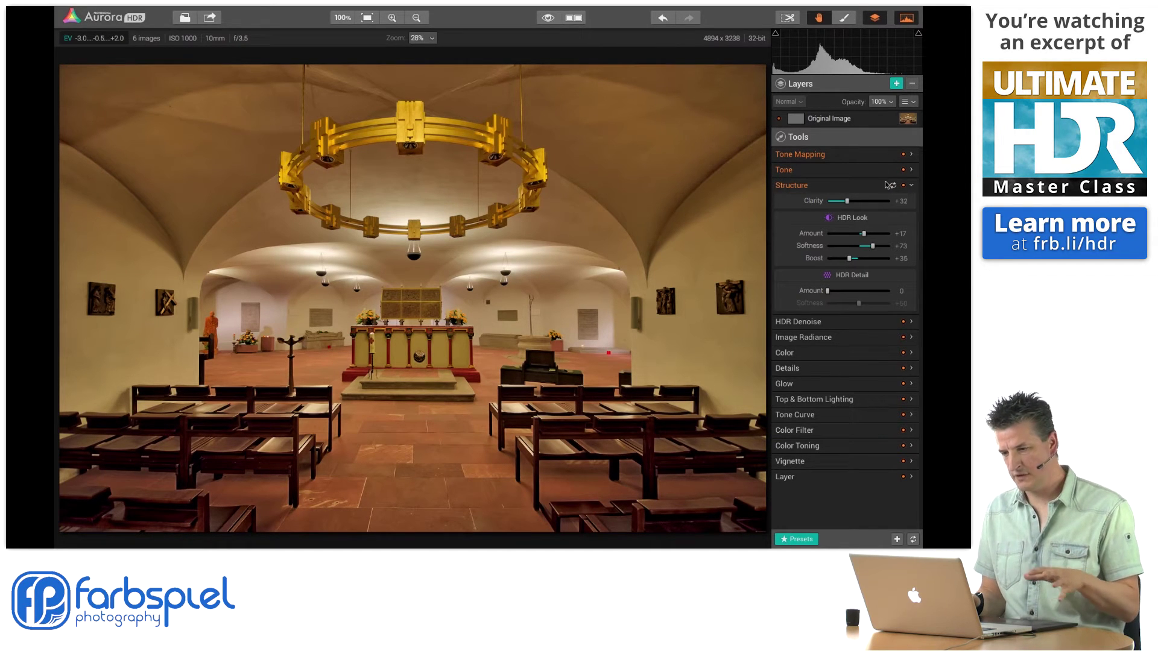
click(903, 187)
- Lower Structure Clarity to about +21, comparing before and after with the Structure toggle
click(904, 186)
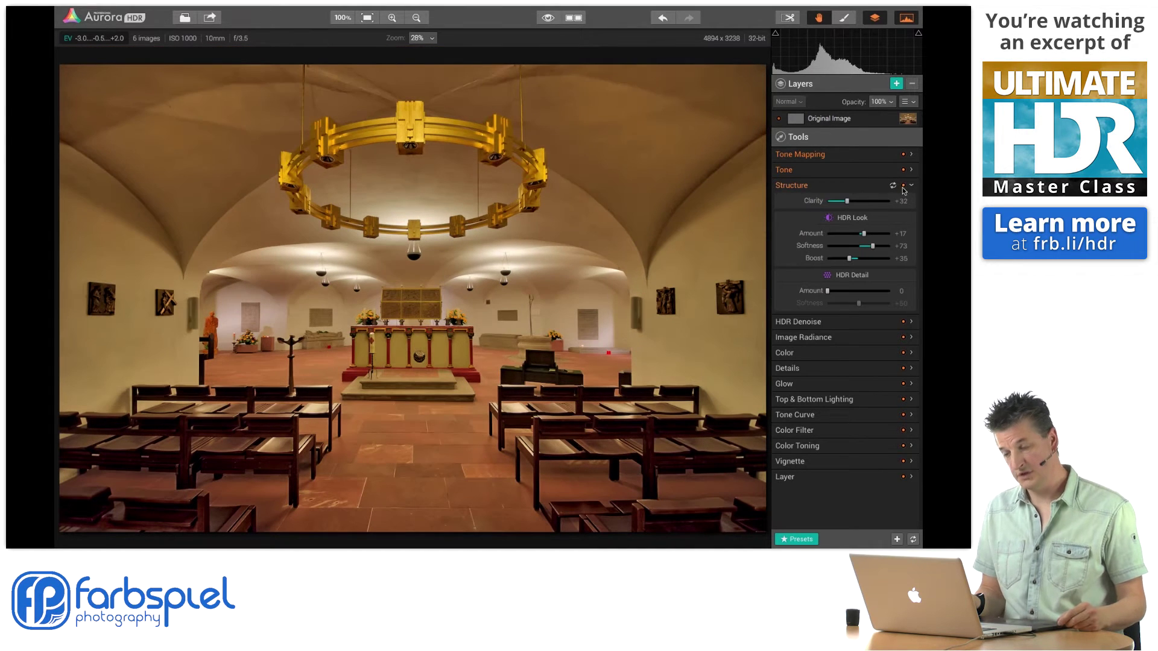
drag(864, 234, 842, 202)
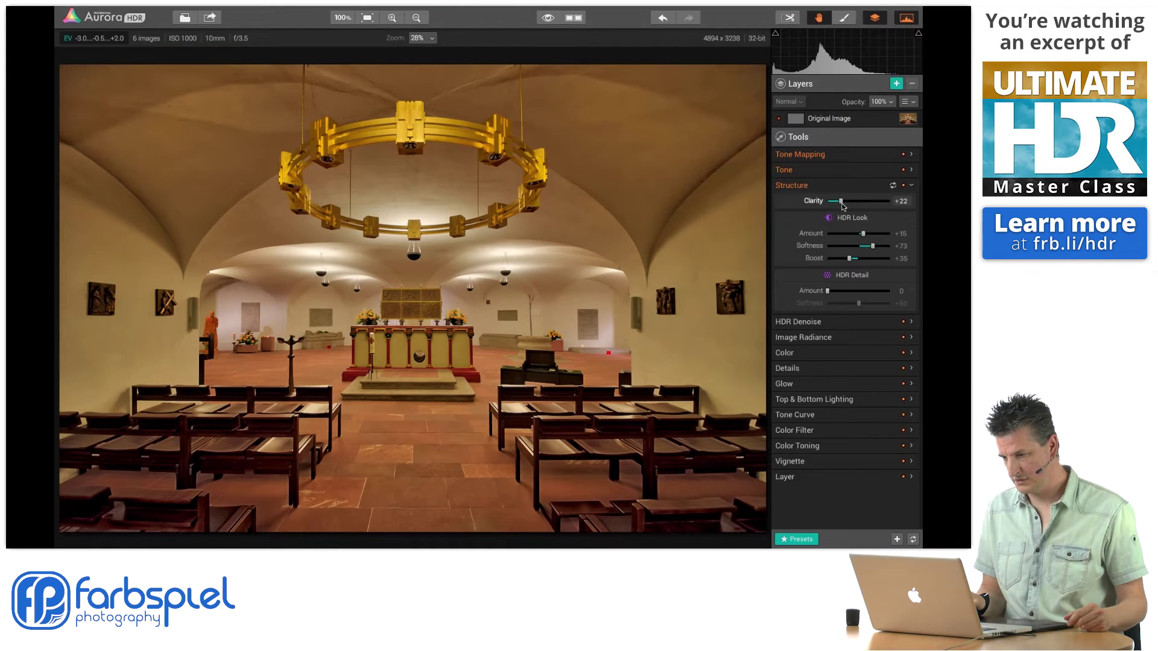
click(903, 186)
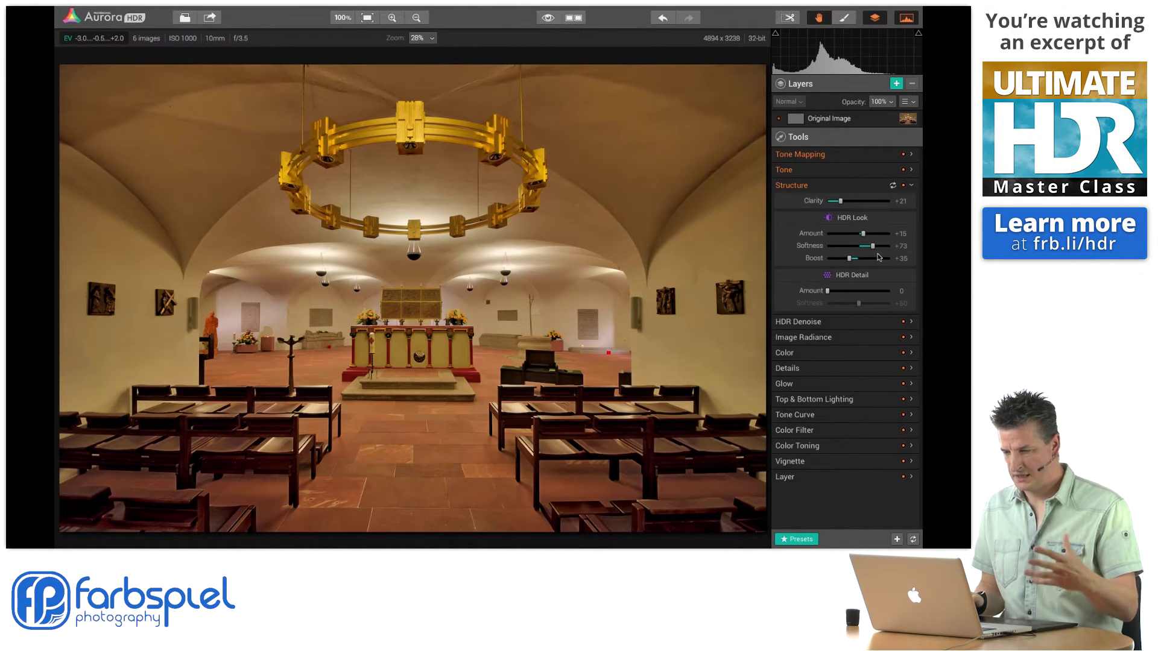
- Reset HDR Look Softness and Boost to defaults and set HDR Look Amount to 0
double_click(863, 234)
click(859, 234)
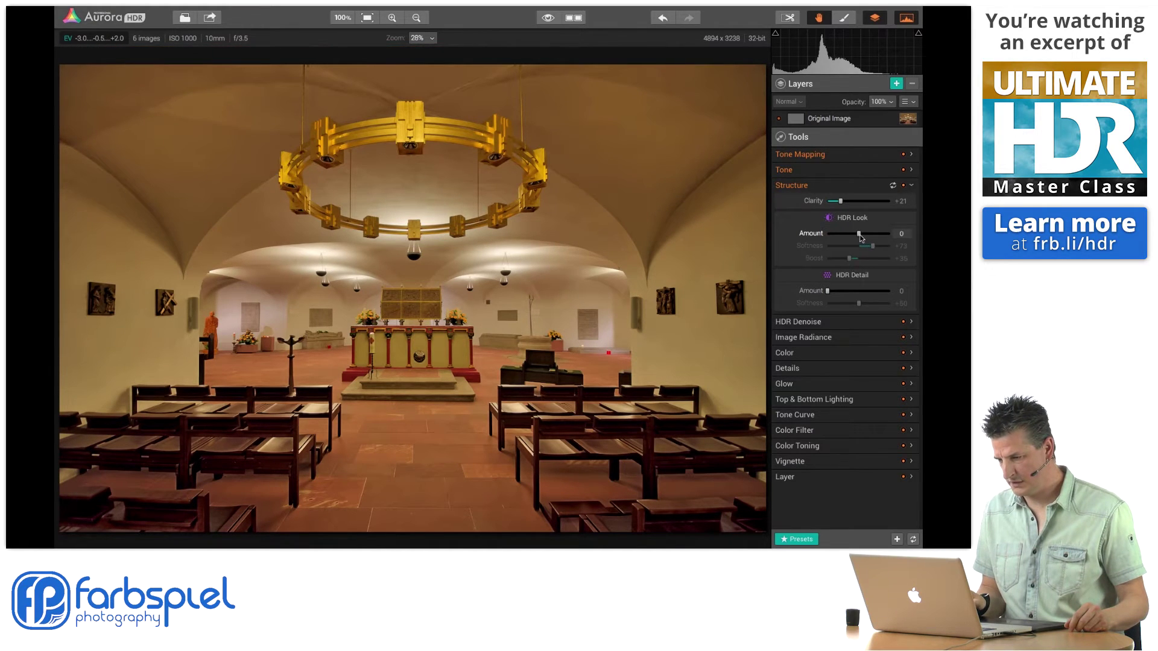
double_click(872, 246)
double_click(849, 258)
click(865, 234)
double_click(864, 234)
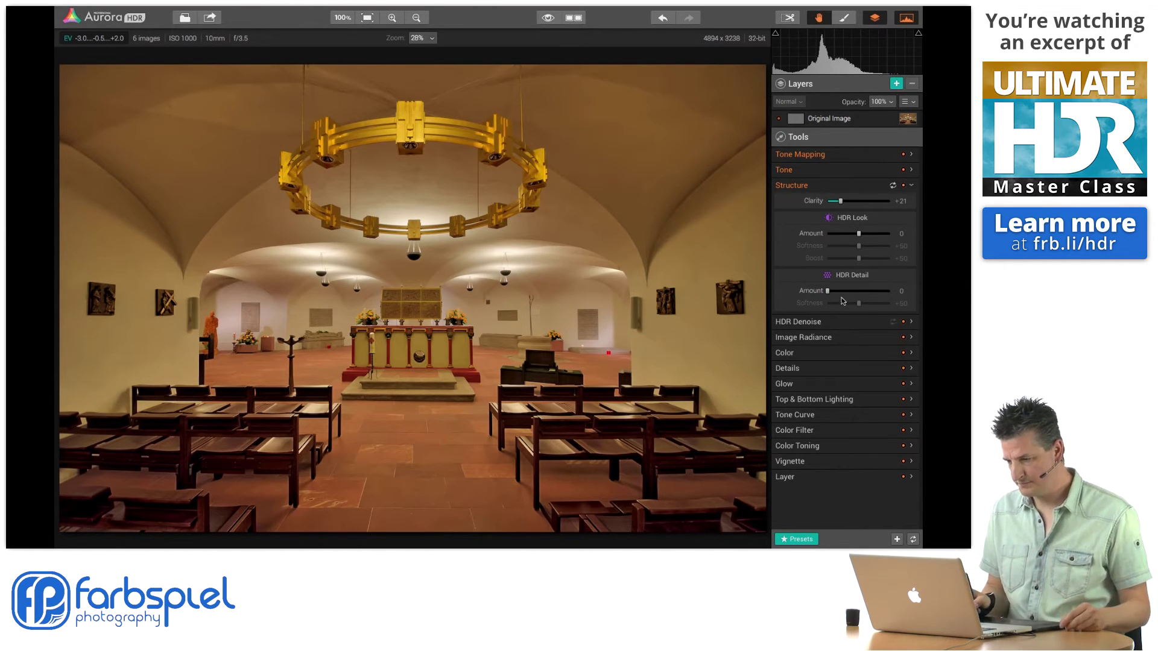
drag(828, 291, 893, 291)
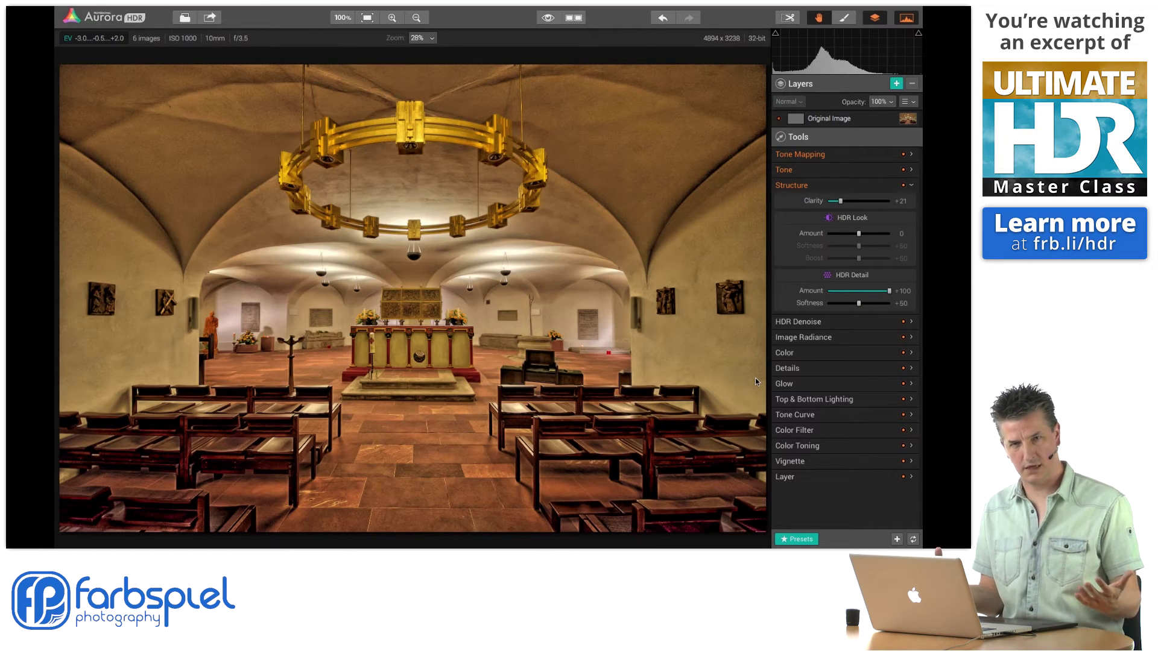
click(858, 304)
drag(864, 307, 882, 305)
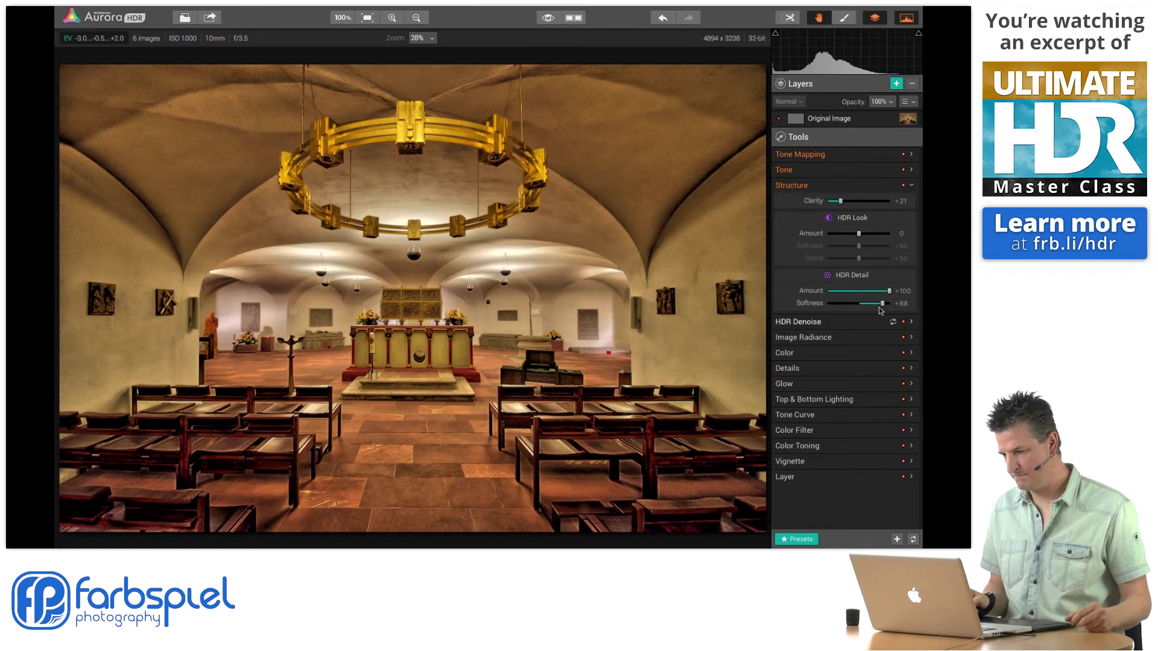
drag(882, 303, 852, 305)
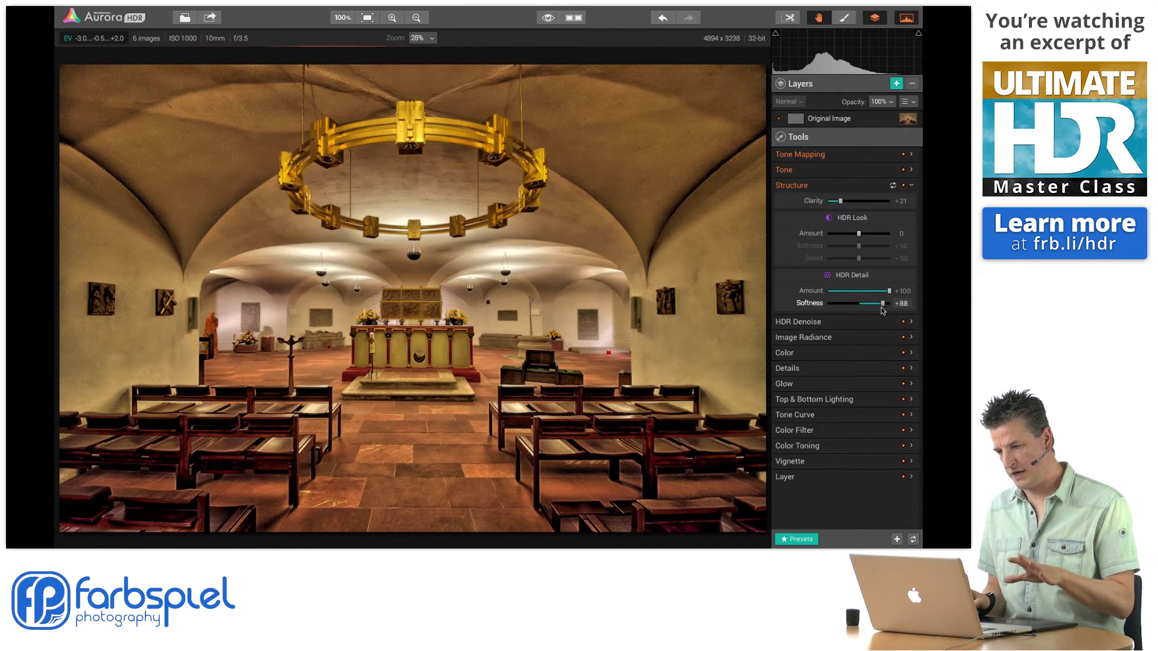
double_click(809, 303)
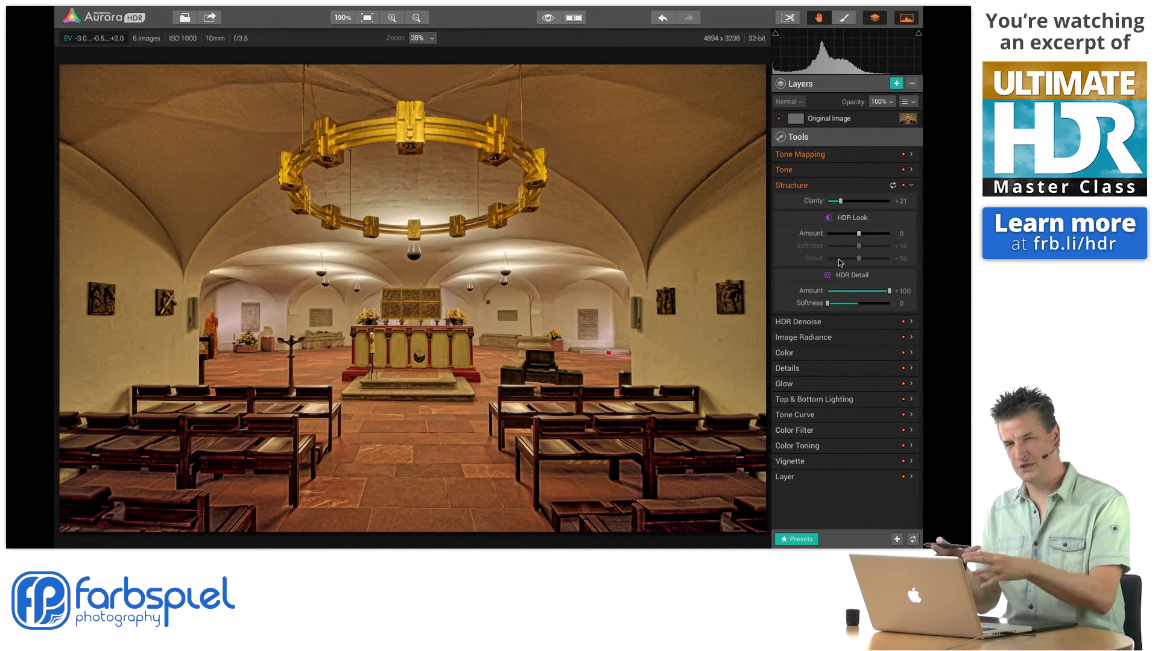
double_click(826, 305)
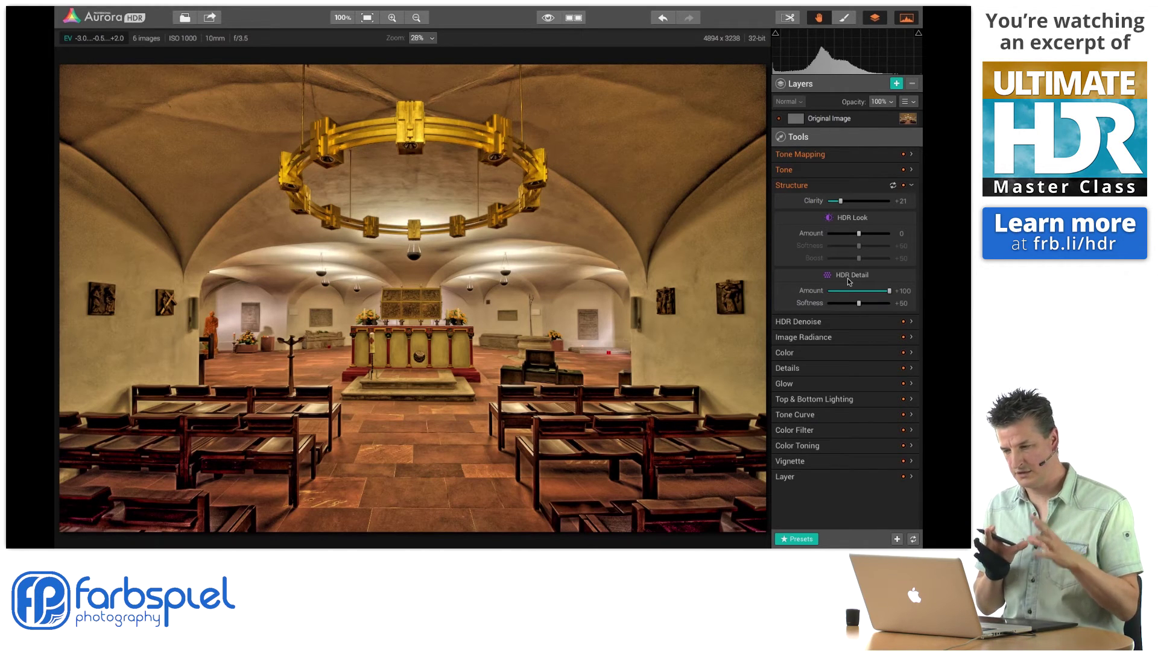
double_click(889, 290)
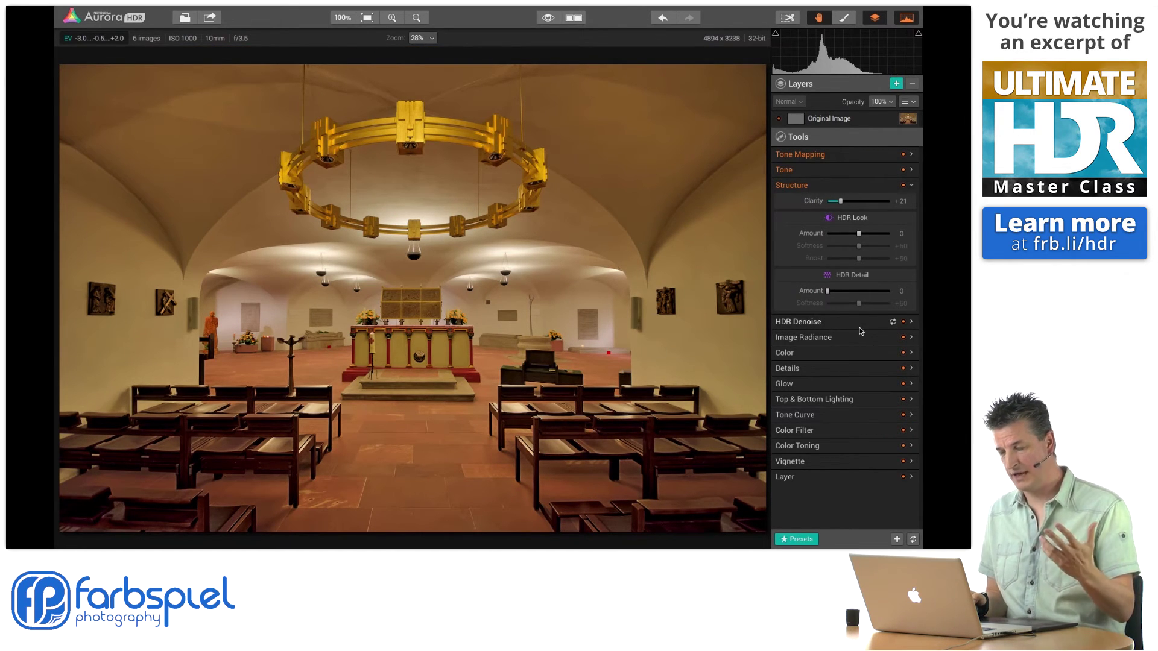
- Raise HDR Detail Amount to about +36, briefly try HDR Look at +31, then return it to 0
drag(828, 290, 848, 296)
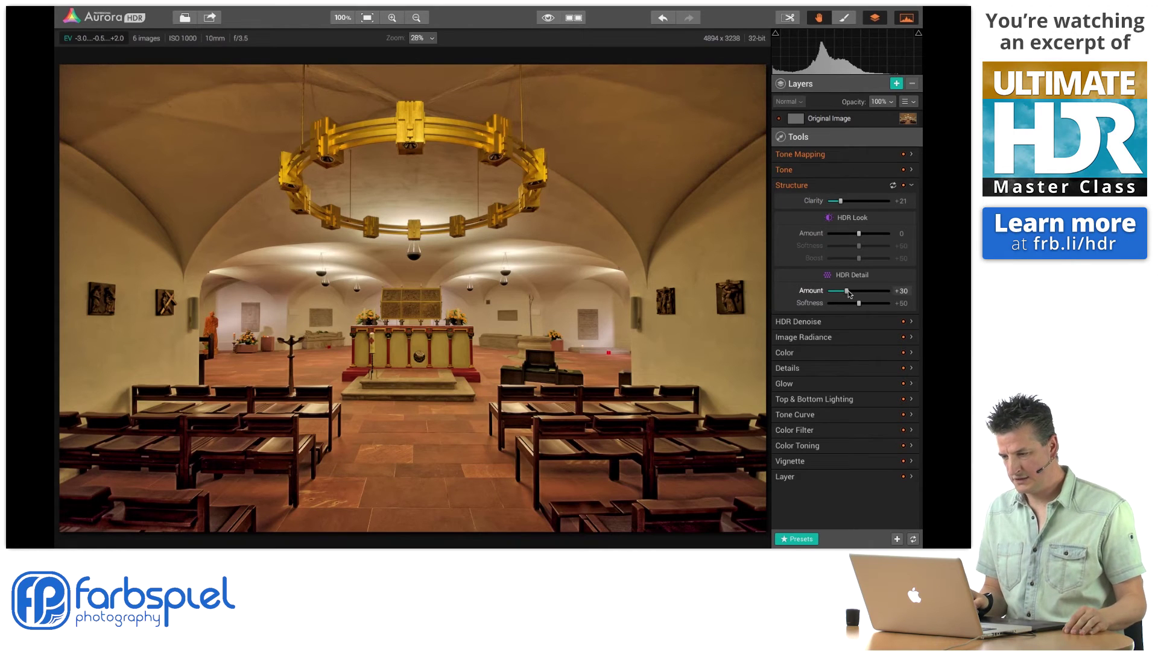
drag(850, 294, 850, 295)
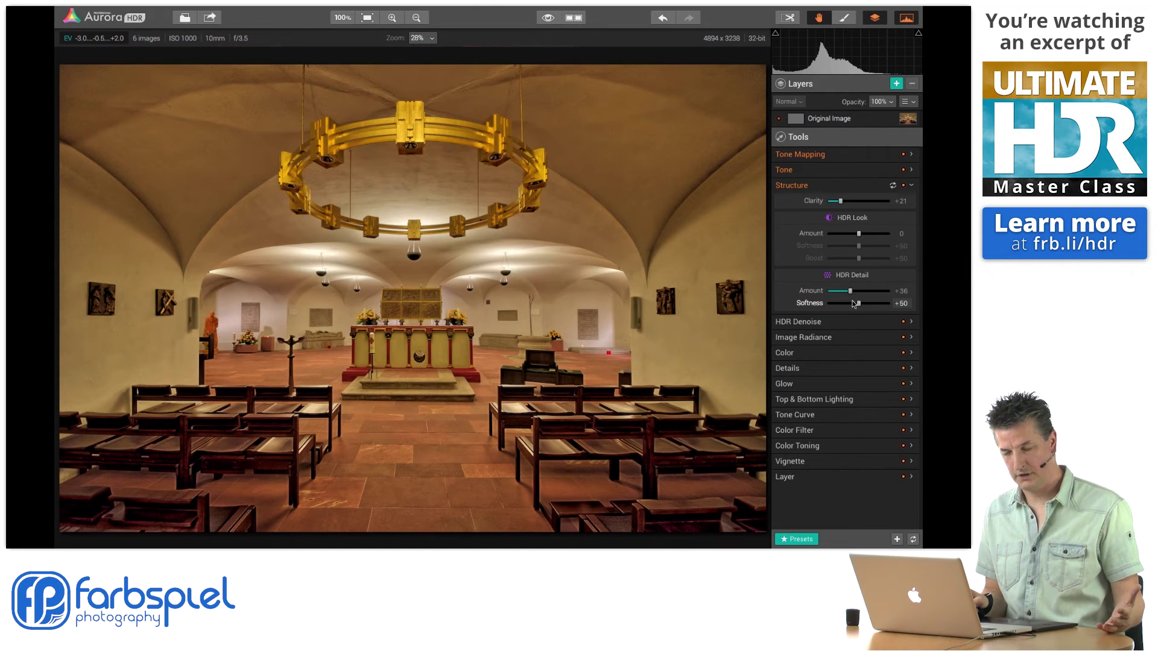
drag(859, 234, 871, 237)
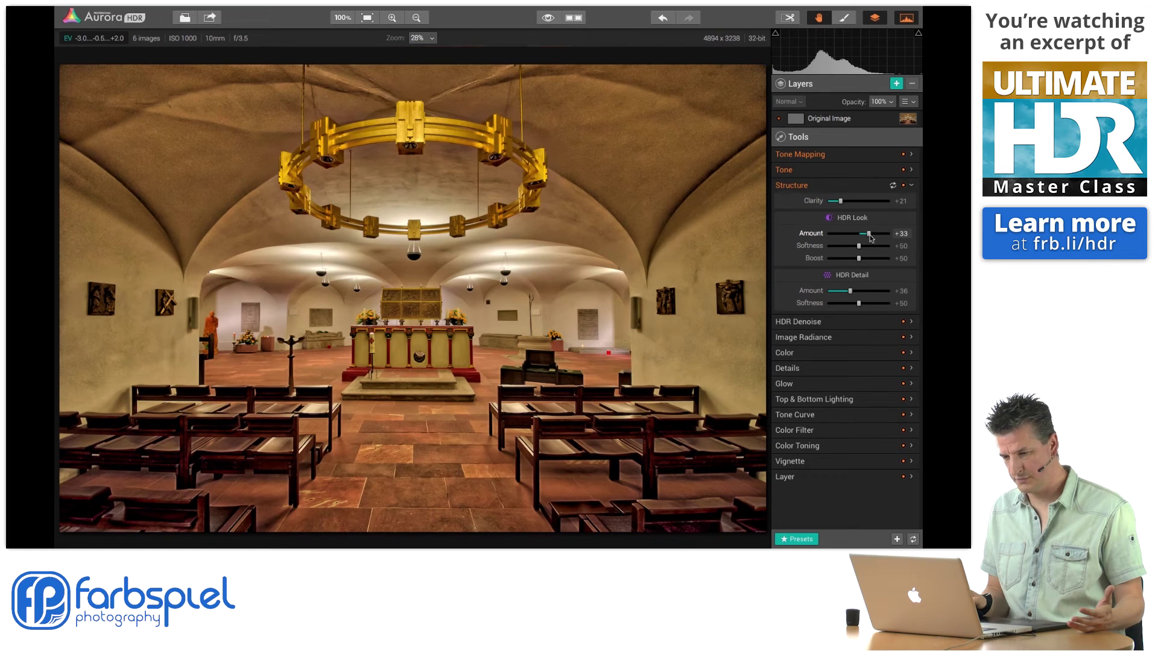
double_click(868, 234)
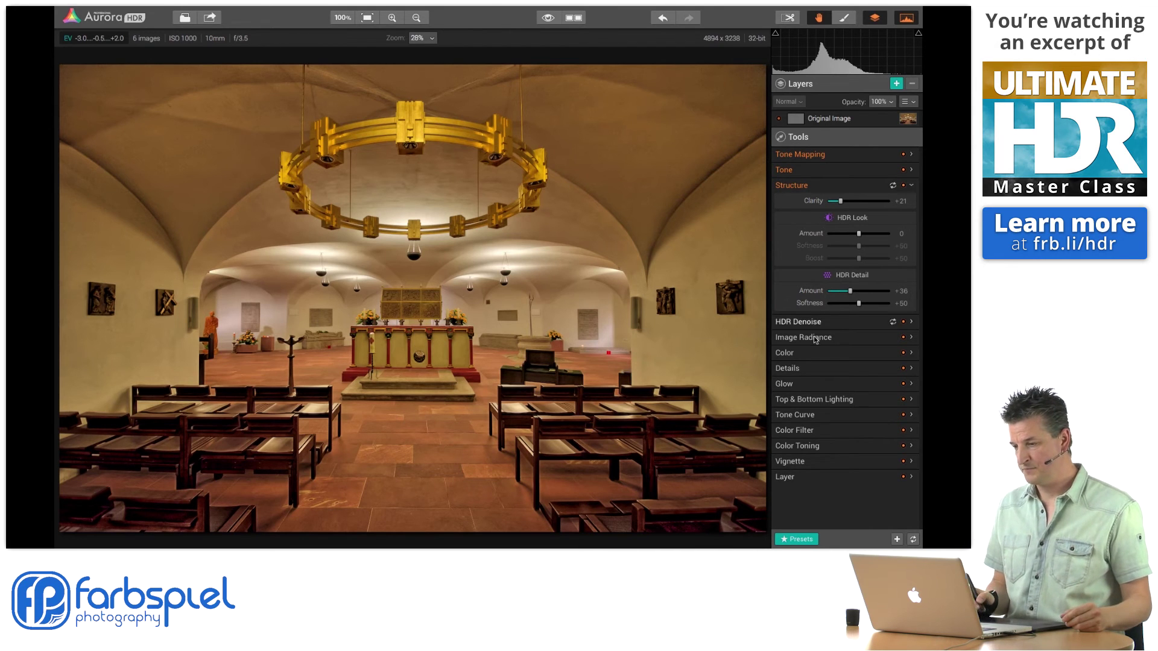
- Try HDR Detail Amount at +41 and +18 with default Softness, then reset all Structure sliders
mouse_move(846, 294)
mouse_down()
mouse_move(872, 305)
mouse_move(837, 312)
mouse_up()
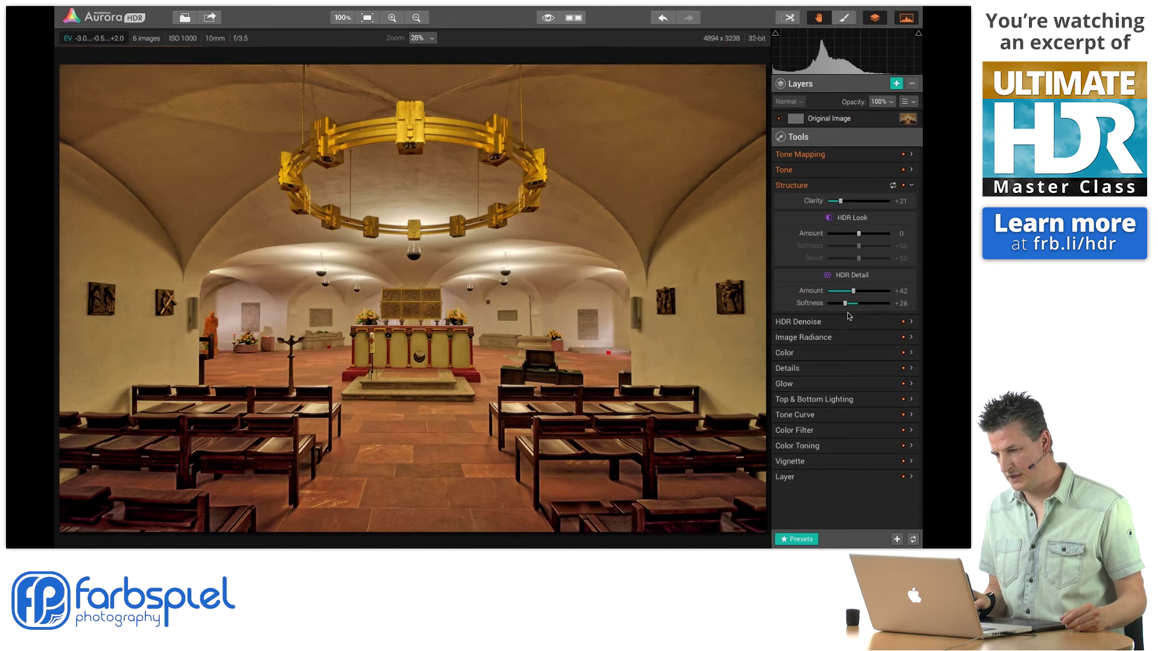
double_click(857, 304)
drag(854, 295, 843, 298)
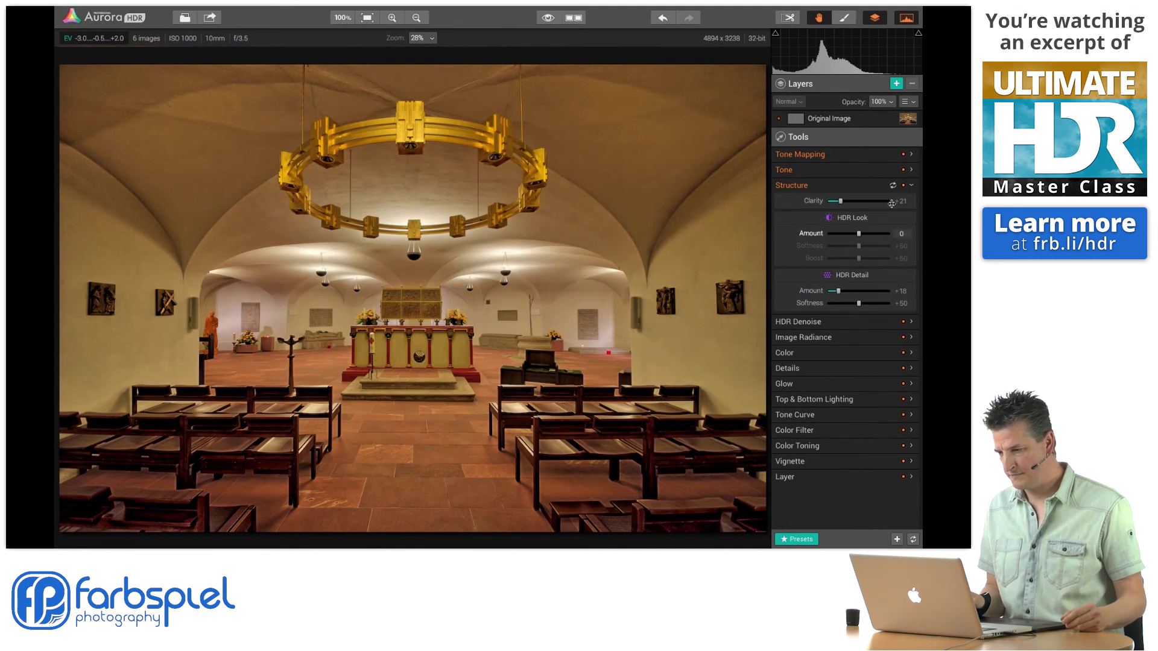
click(892, 186)
drag(827, 201, 846, 206)
- Set Clarity to about +23 and HDR Detail Amount to about +24
double_click(846, 207)
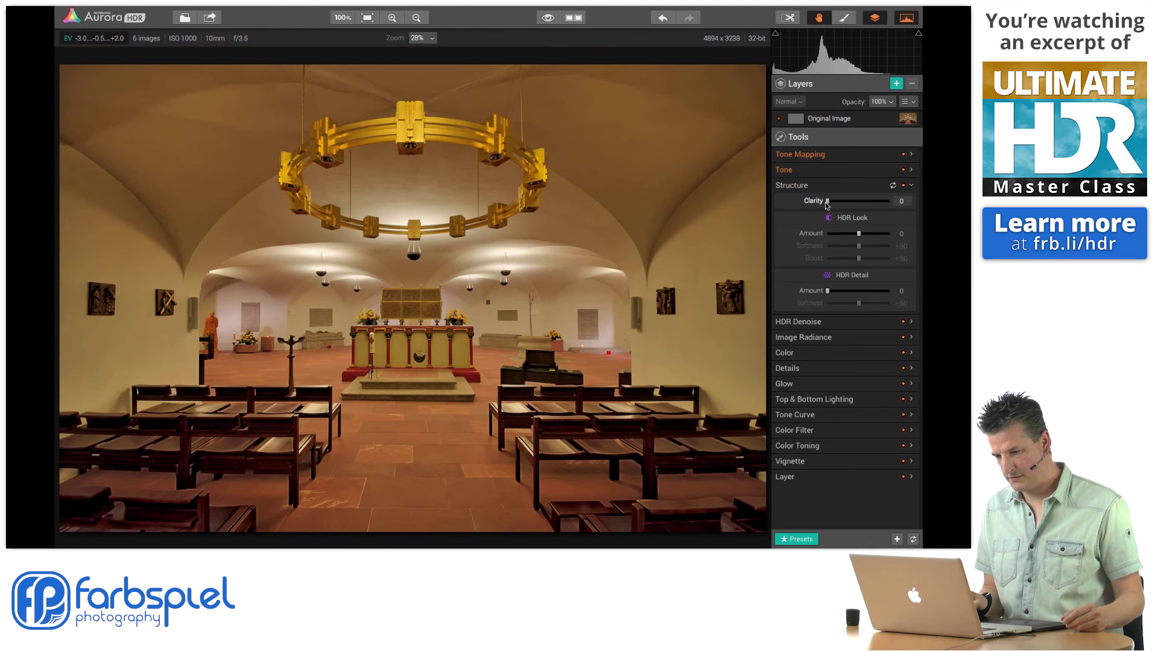
key(super+z)
drag(845, 205, 843, 206)
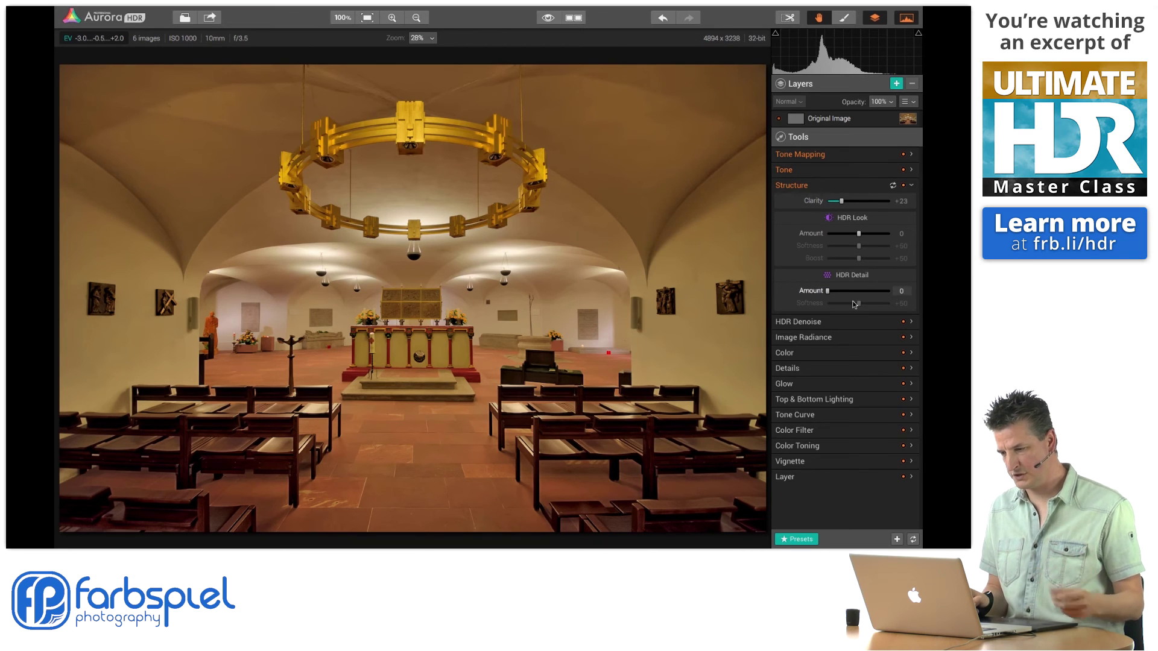
drag(827, 291, 843, 291)
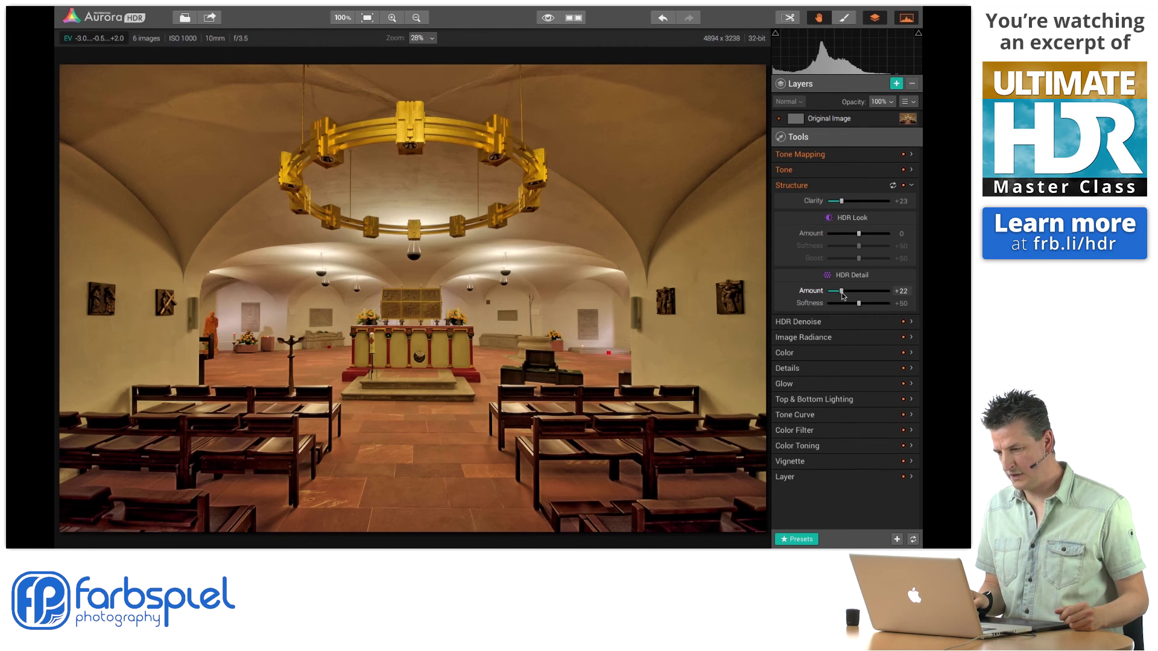
drag(842, 294, 843, 295)
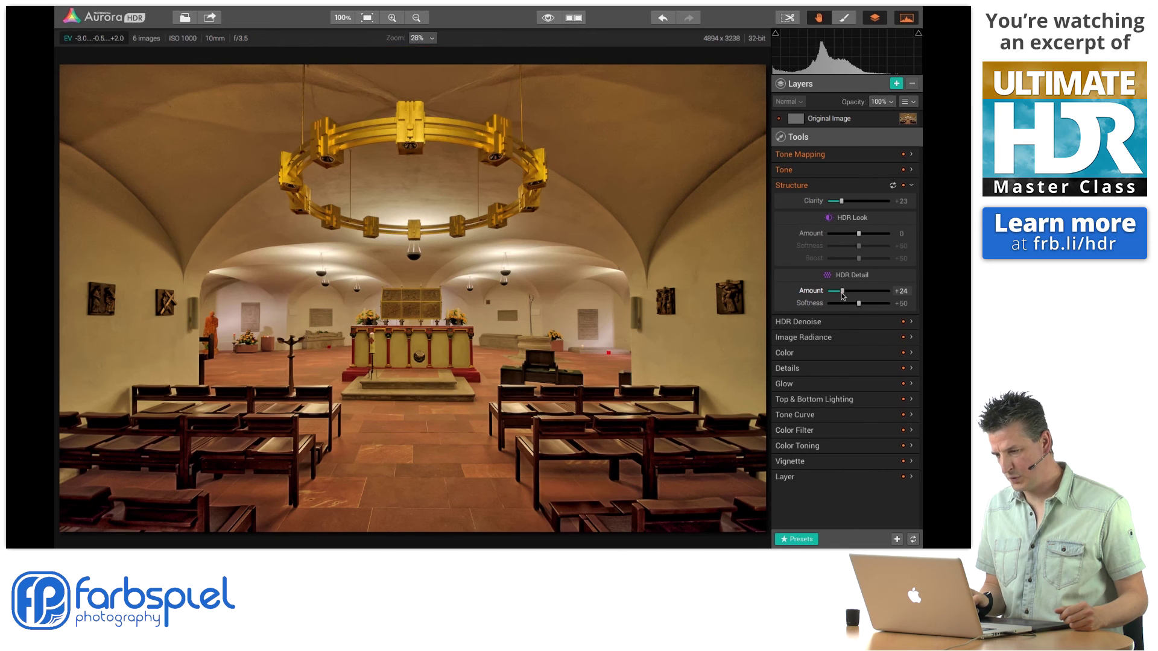